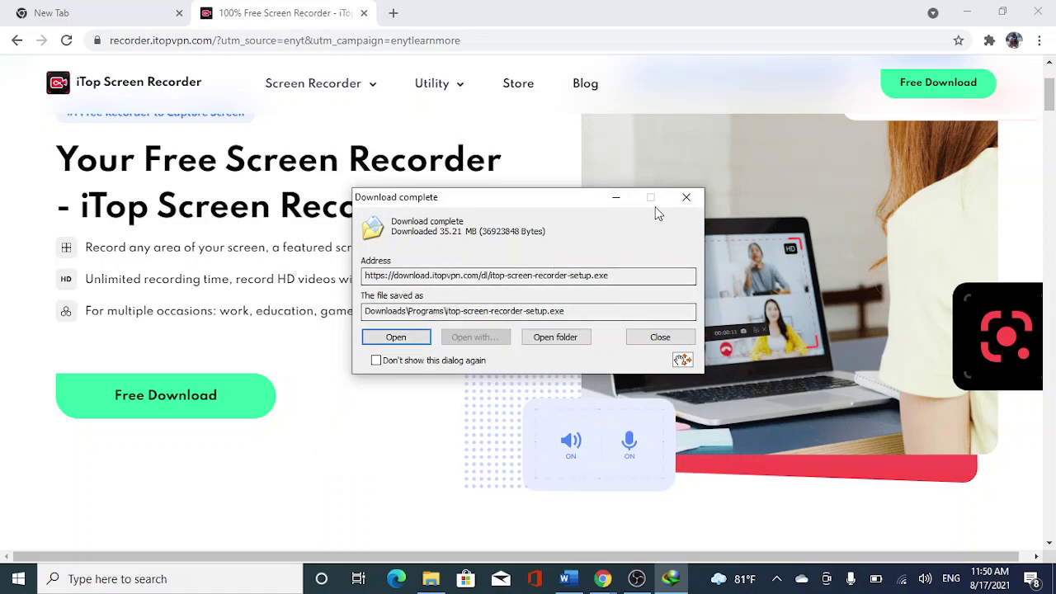
Step: Close the download-complete dialog and minimise the browser and Word windows to reach the desktop
left_click(685, 197)
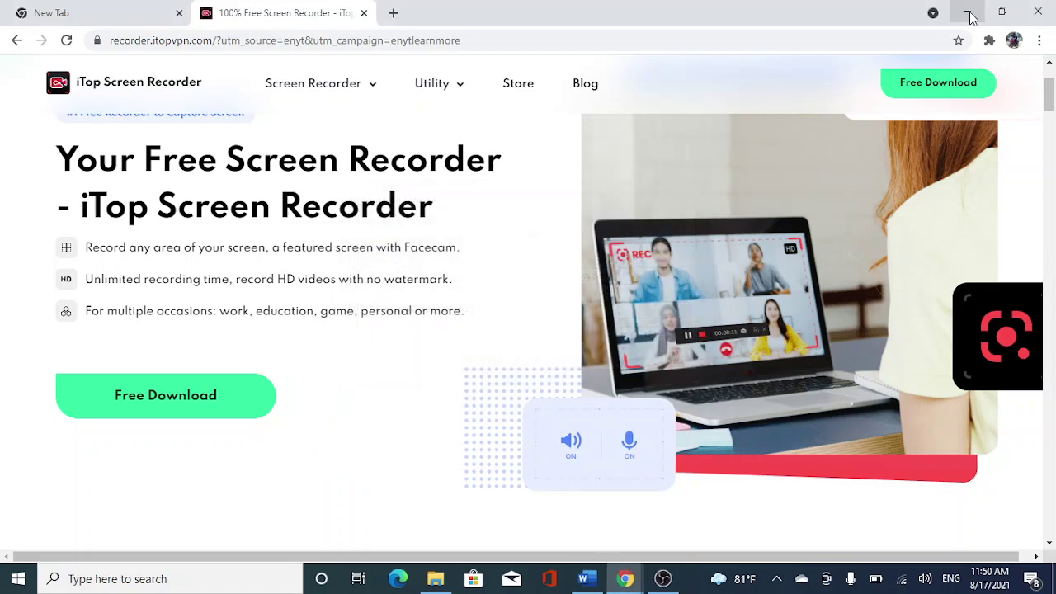
left_click(970, 15)
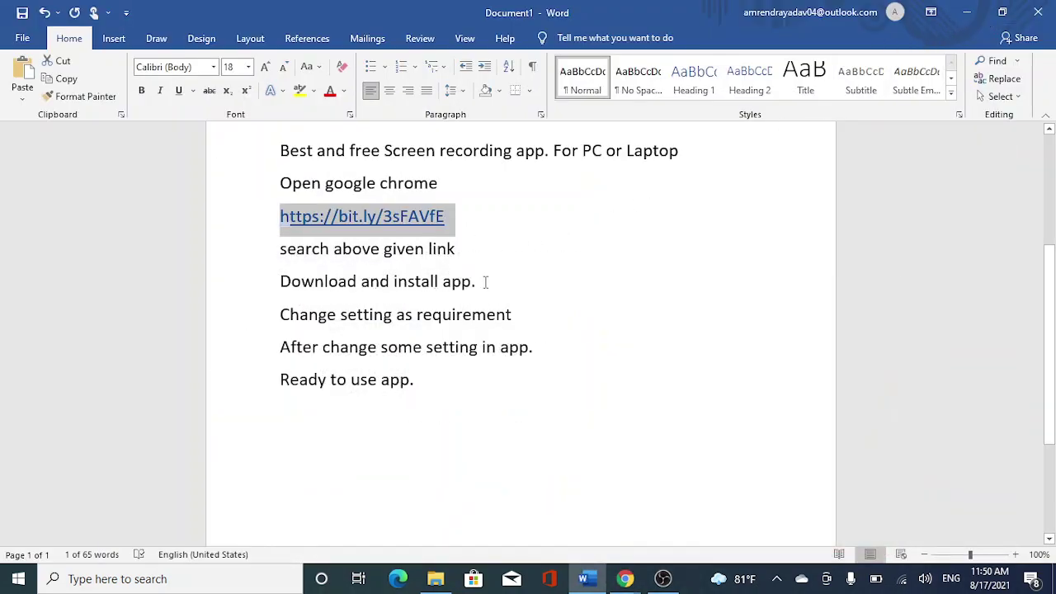
left_click(966, 14)
Step: Run itop-screen-recorder-setup from the Programs folder inside Downloads
double_click(31, 33)
left_click(794, 117)
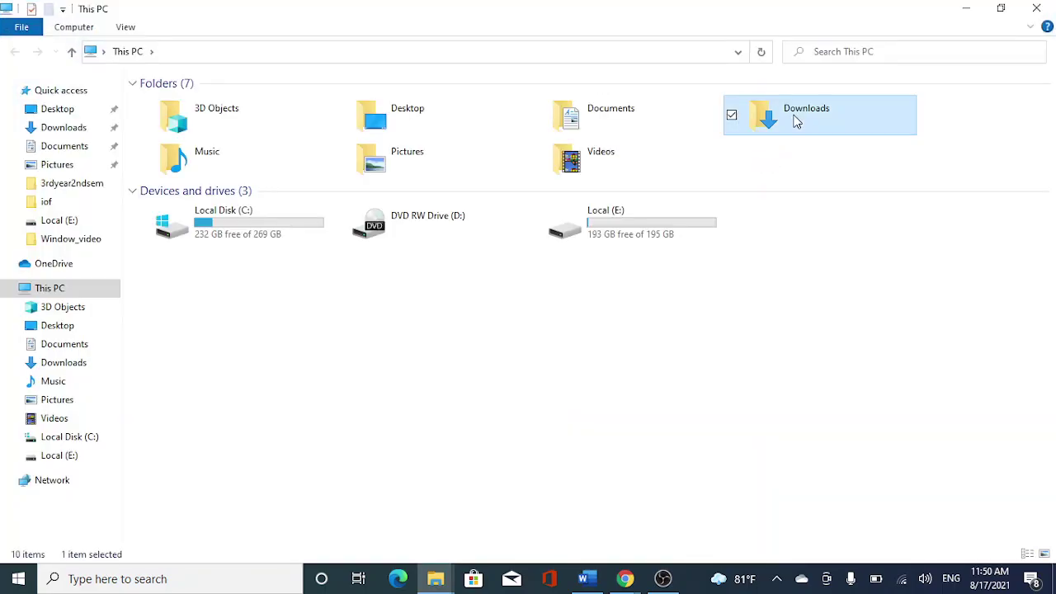
double_click(796, 121)
left_click(302, 129)
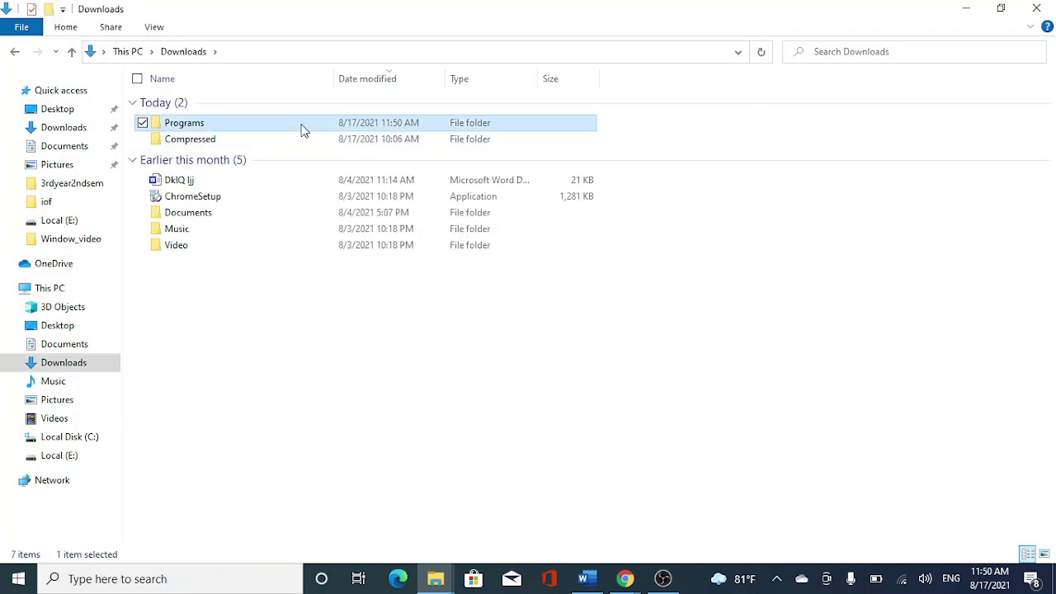
double_click(301, 130)
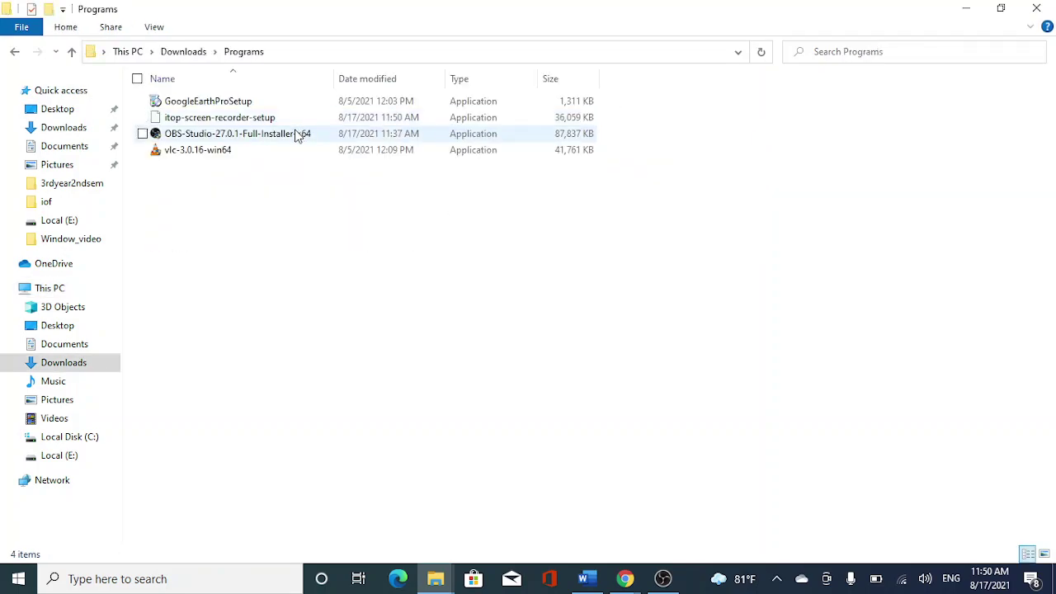
double_click(243, 122)
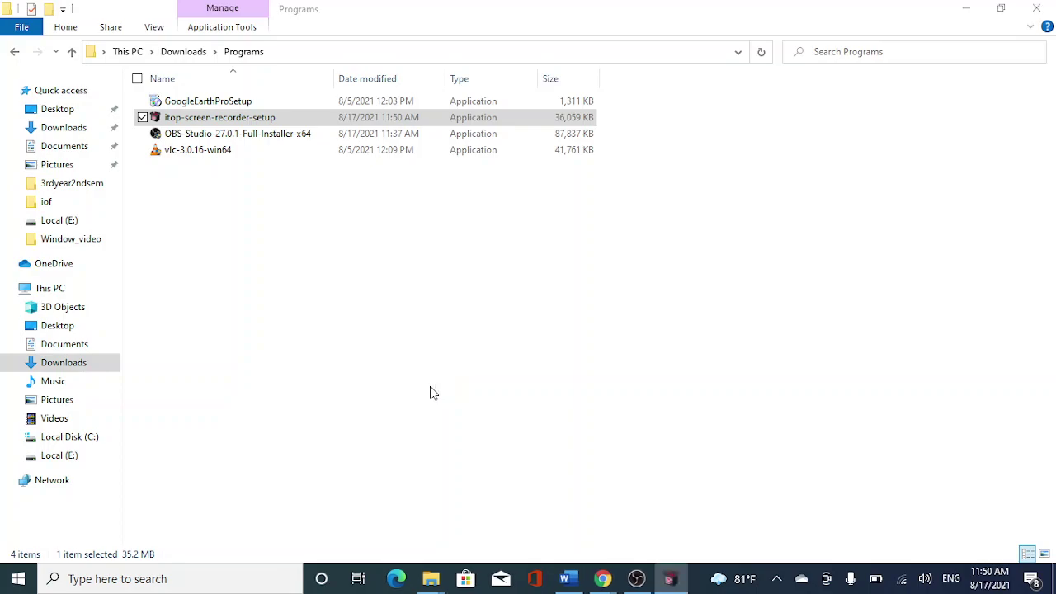
Step: Turn off app access to the microphone in the Windows privacy settings and dismiss the audio notification
left_click(851, 583)
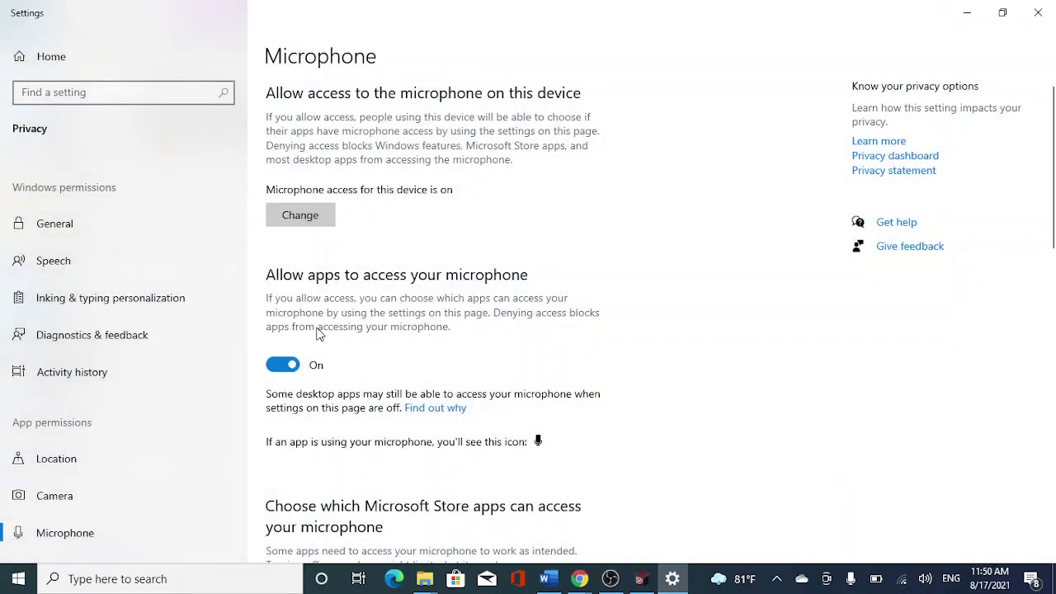
left_click(273, 370)
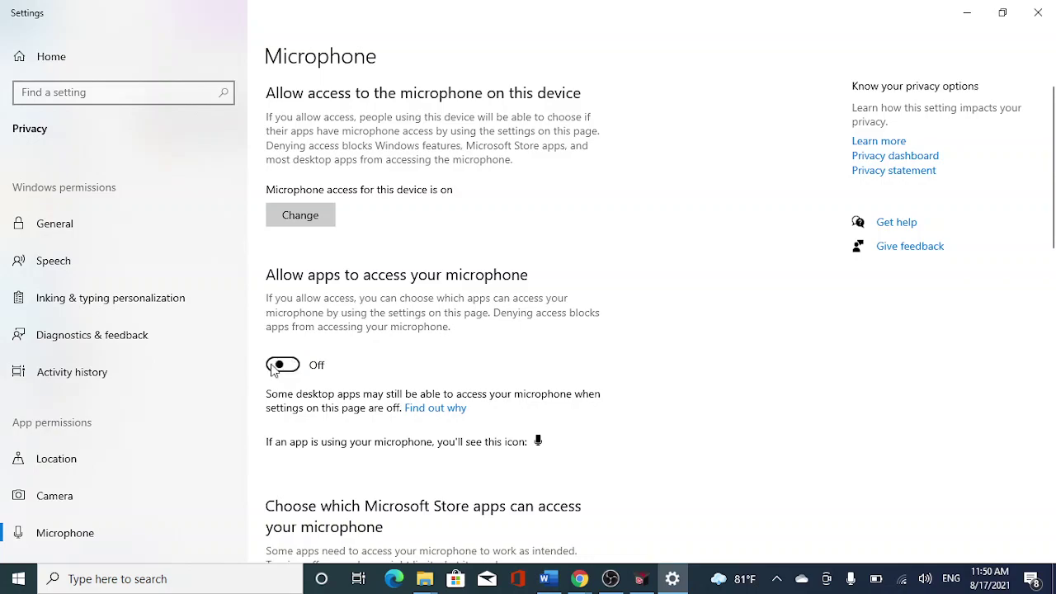
left_click(1052, 11)
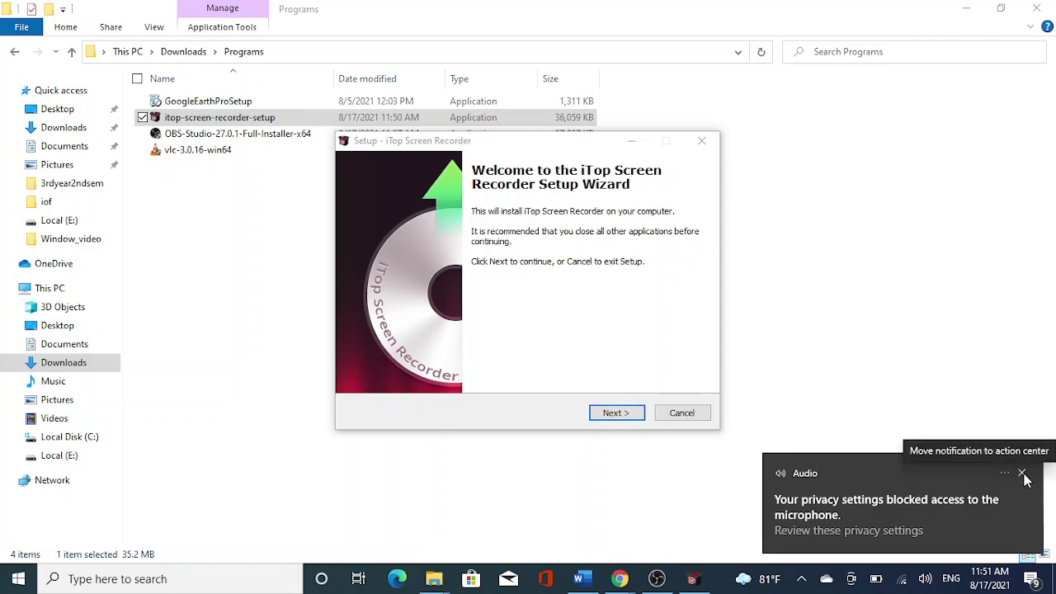
left_click(1022, 476)
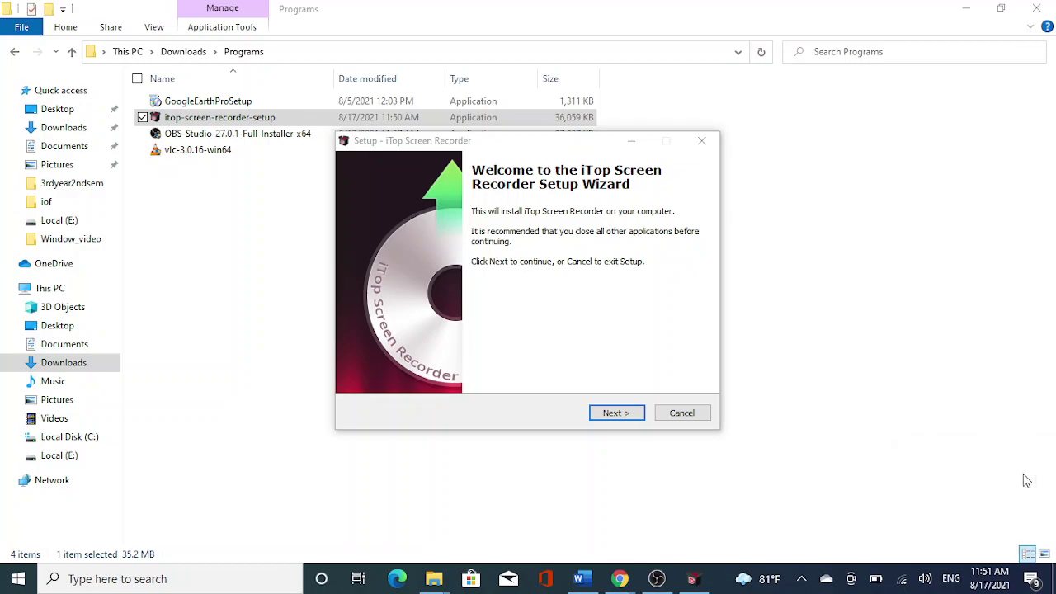
Step: Install iTop Screen Recorder, accepting the license and keeping the desktop icon, taskbar pin and launch-on-finish options
left_click(613, 415)
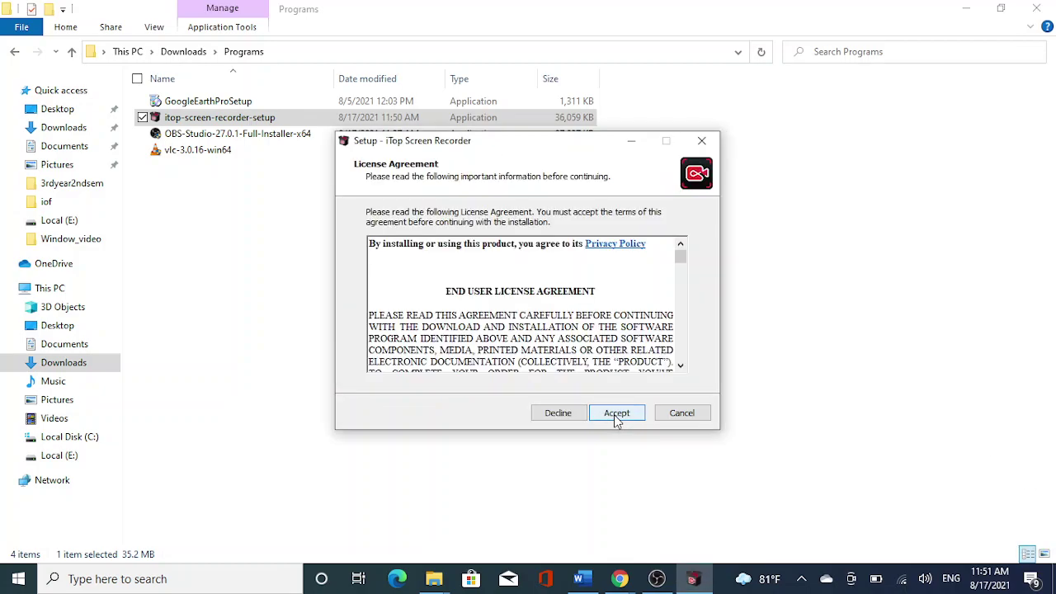
left_click(614, 414)
left_click(615, 414)
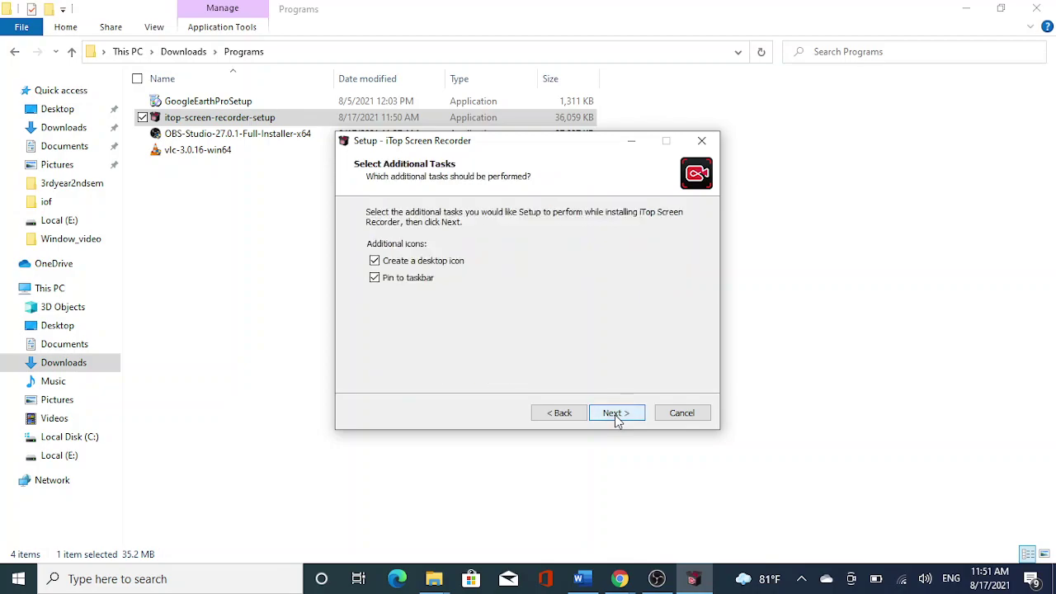
left_click(614, 414)
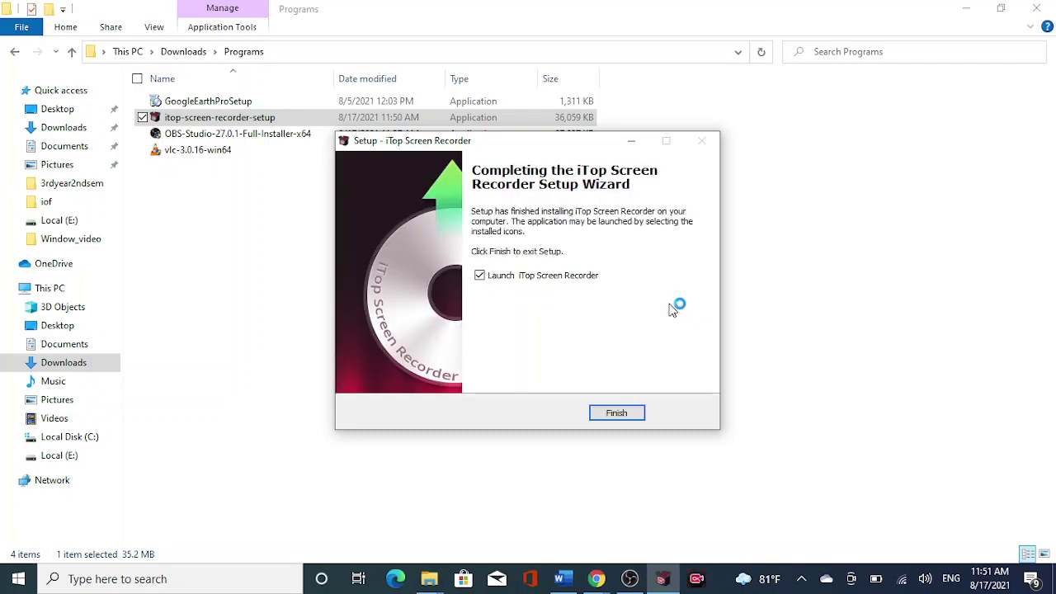
left_click(623, 414)
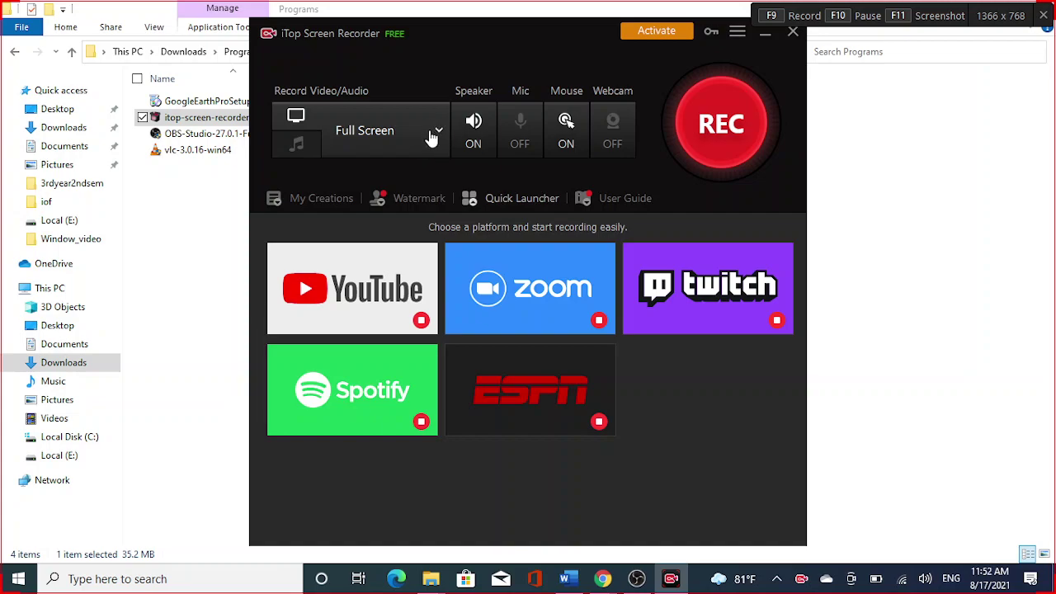
Step: View the recording area options, and try the speaker, mic, mouse and webcam toggles, returning each to its original state
left_click(439, 134)
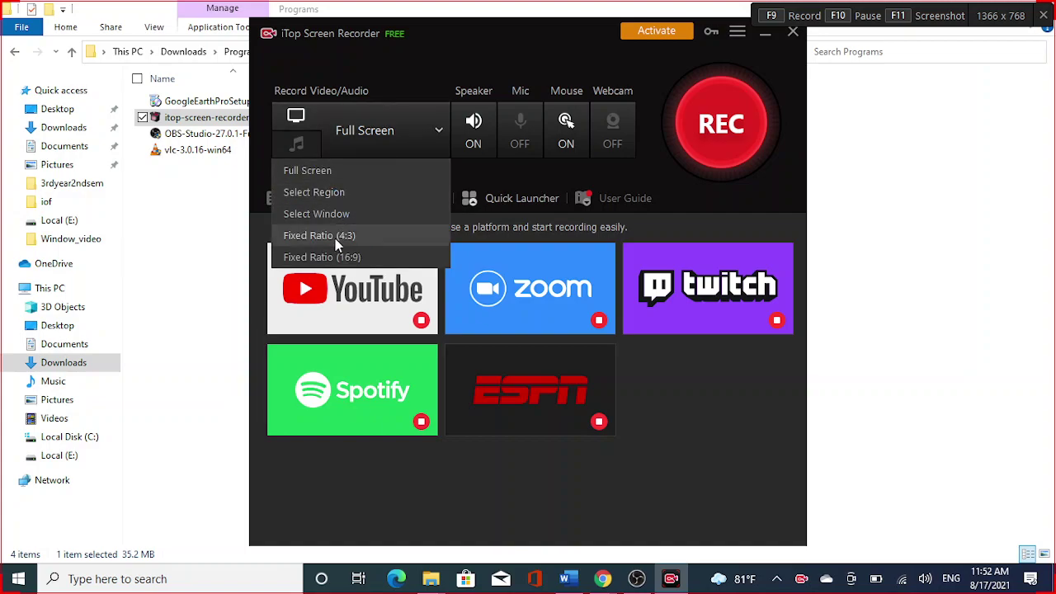
left_click(474, 144)
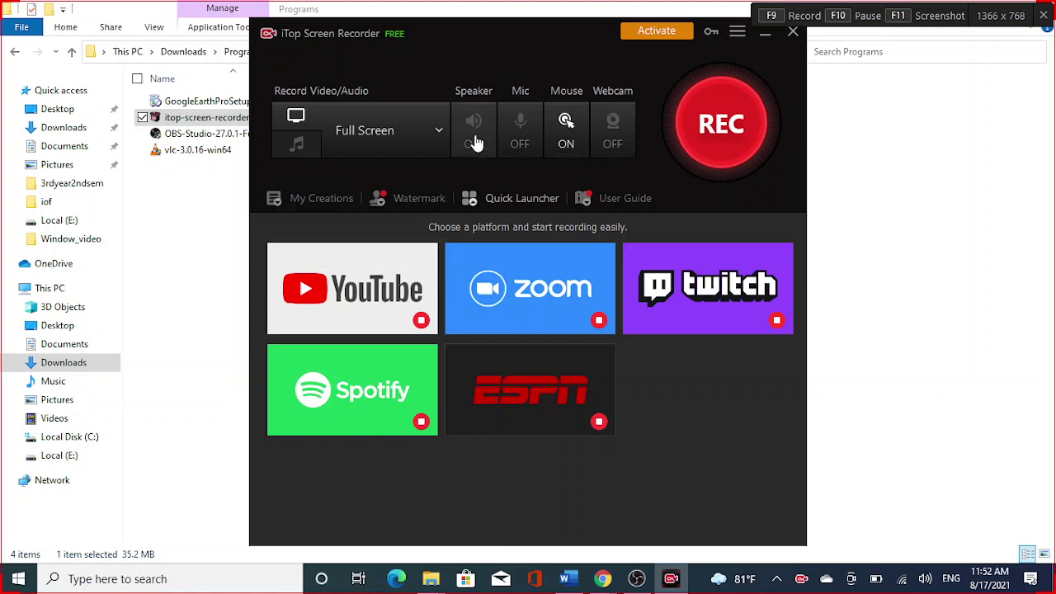
left_click(485, 145)
left_click(519, 144)
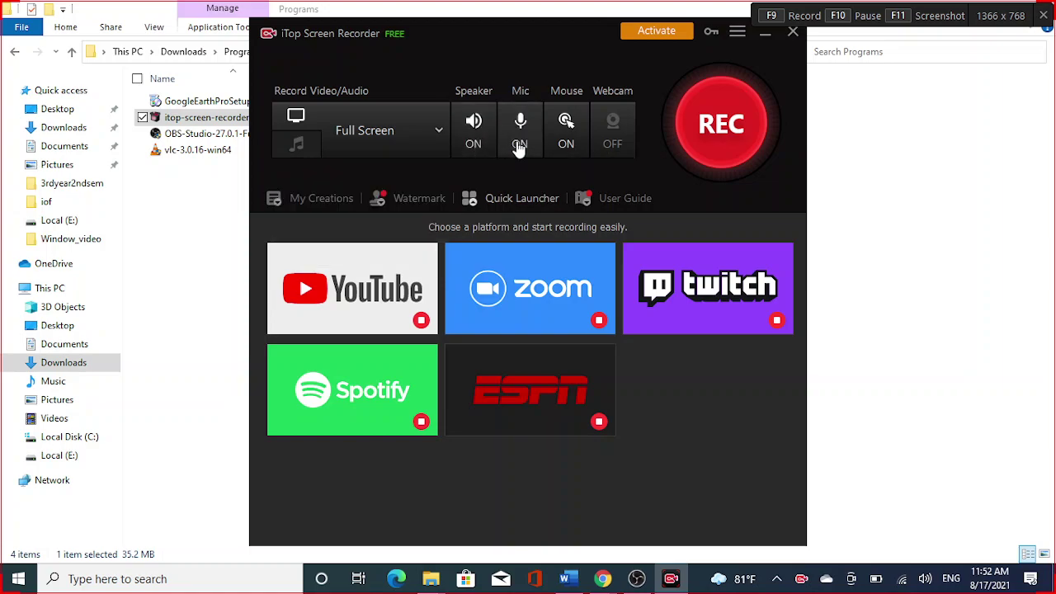
left_click(519, 144)
left_click(568, 144)
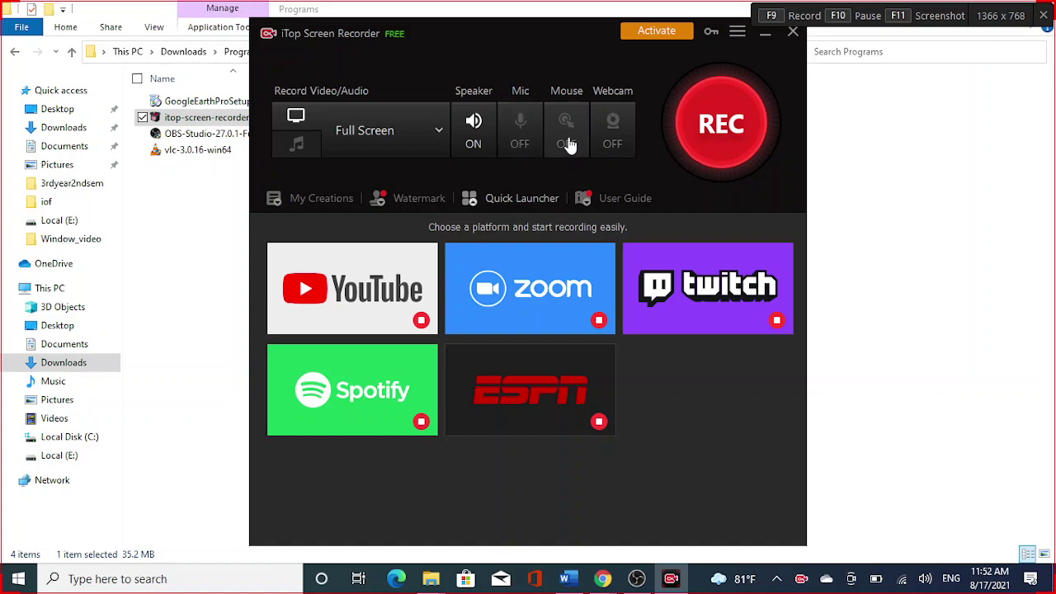
left_click(568, 144)
left_click(608, 144)
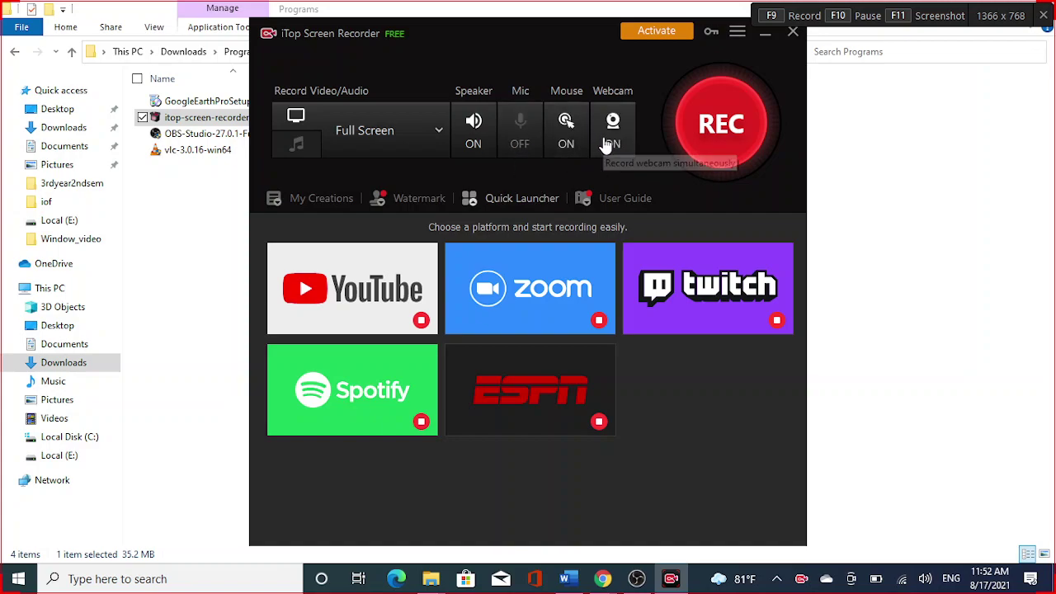
left_click(608, 144)
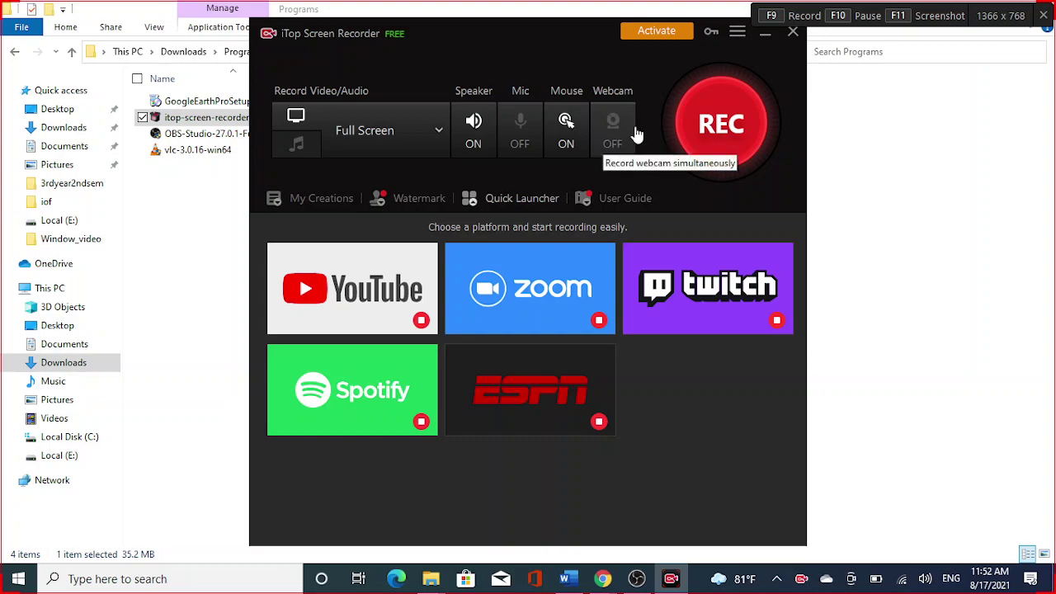
Step: Open the recorder's settings and choose English as the interface language
left_click(737, 36)
left_click(699, 35)
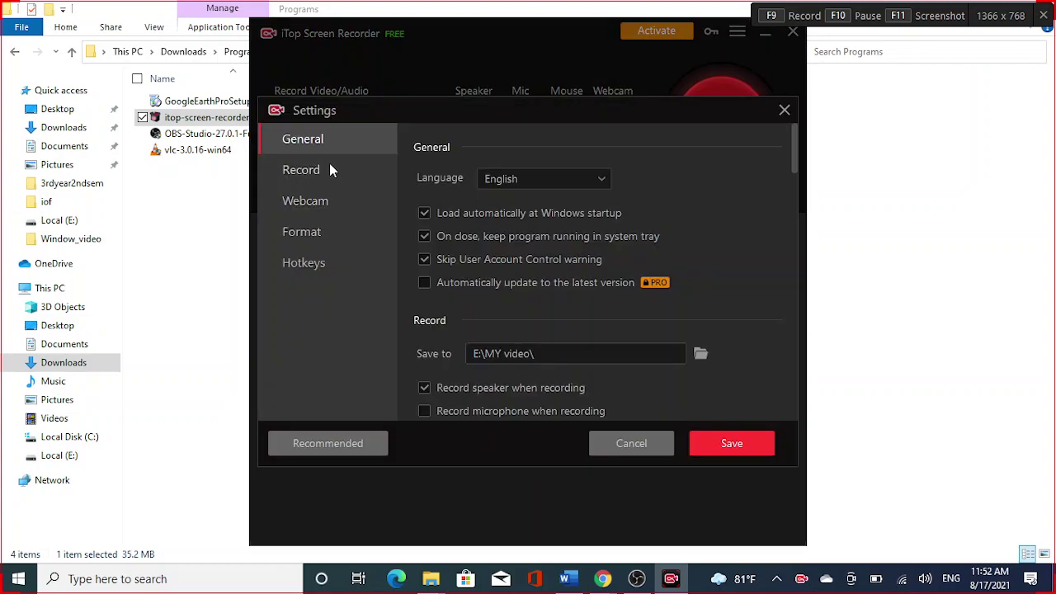
left_click(601, 179)
left_click(530, 200)
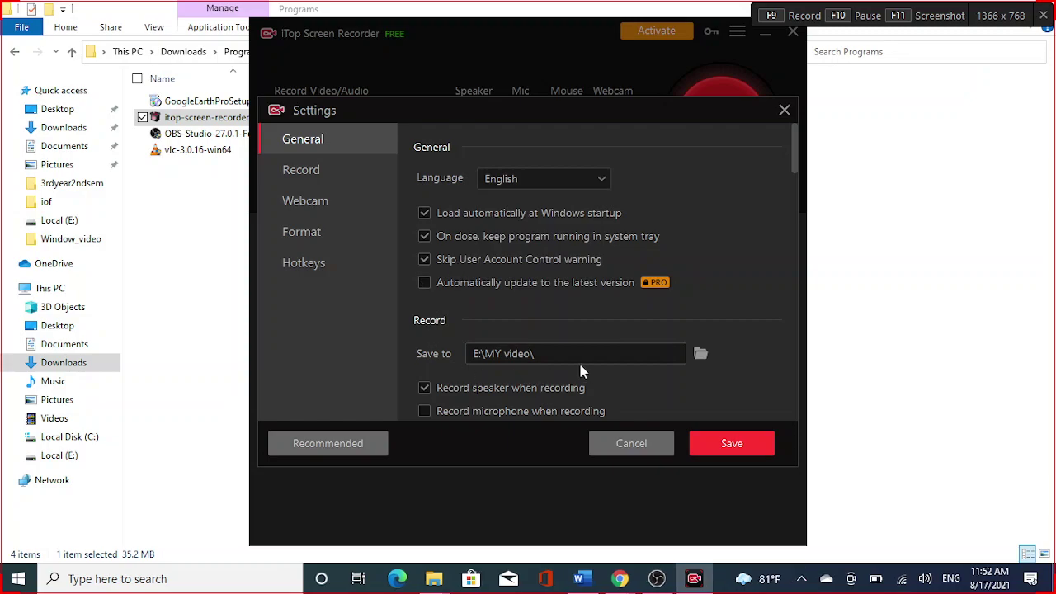
Step: Set the save location for recordings to the MY video folder on the Local (E:) drive
left_click(700, 354)
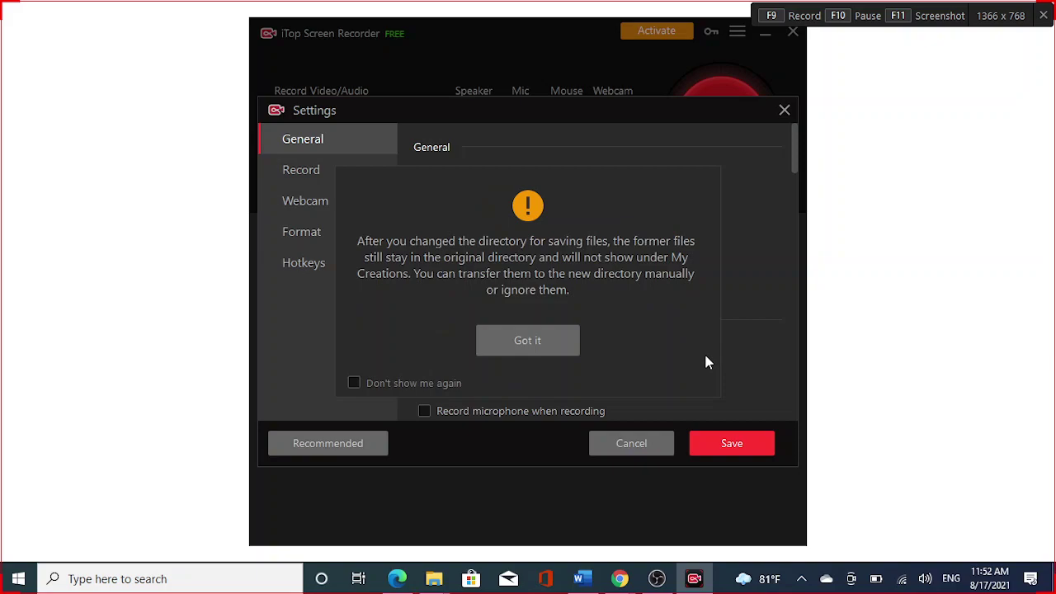
left_click(542, 346)
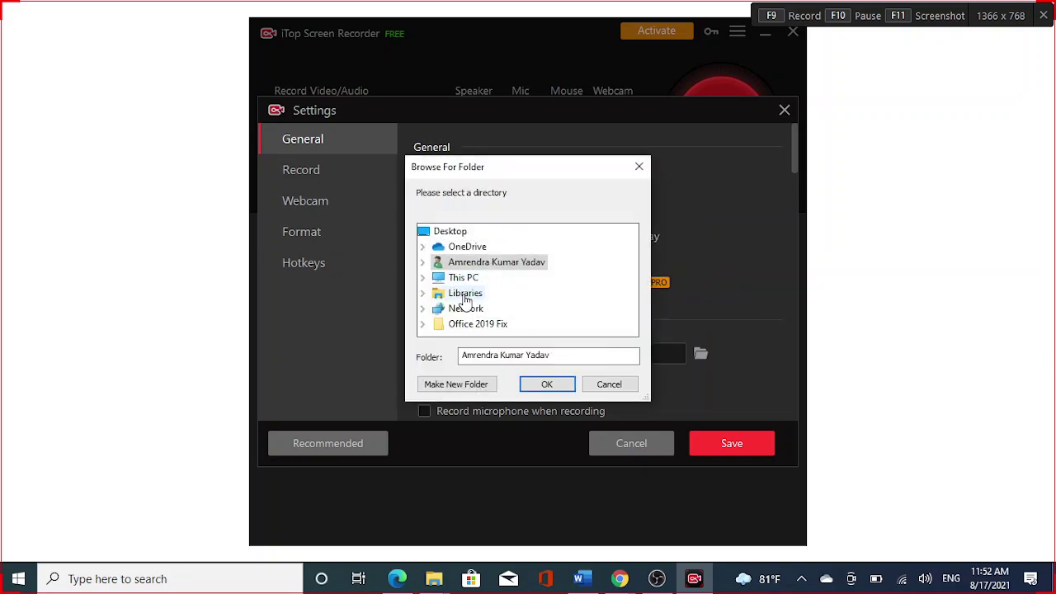
left_click(464, 278)
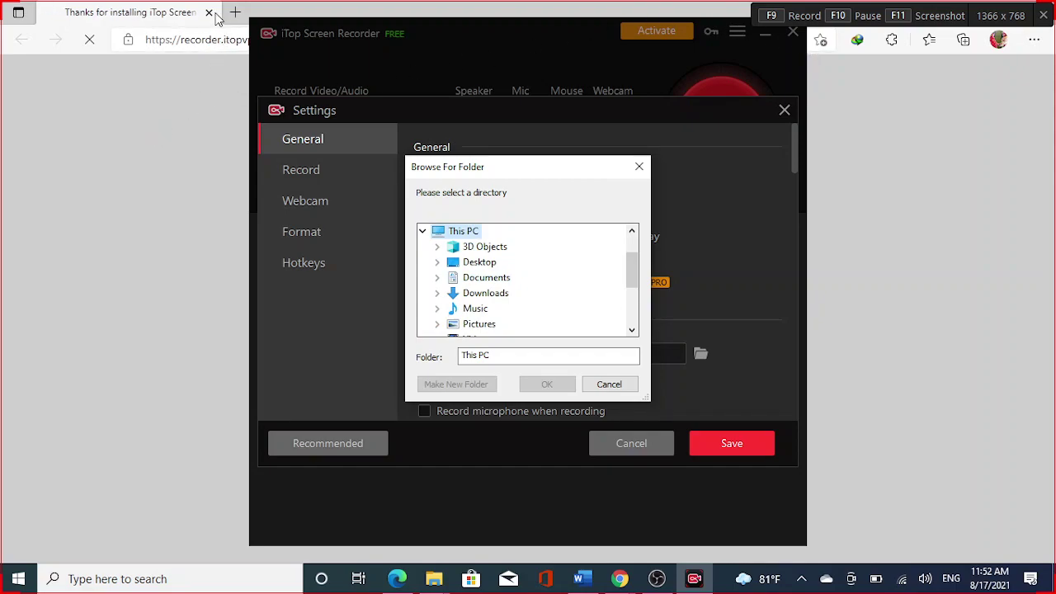
key("alt+Tab")
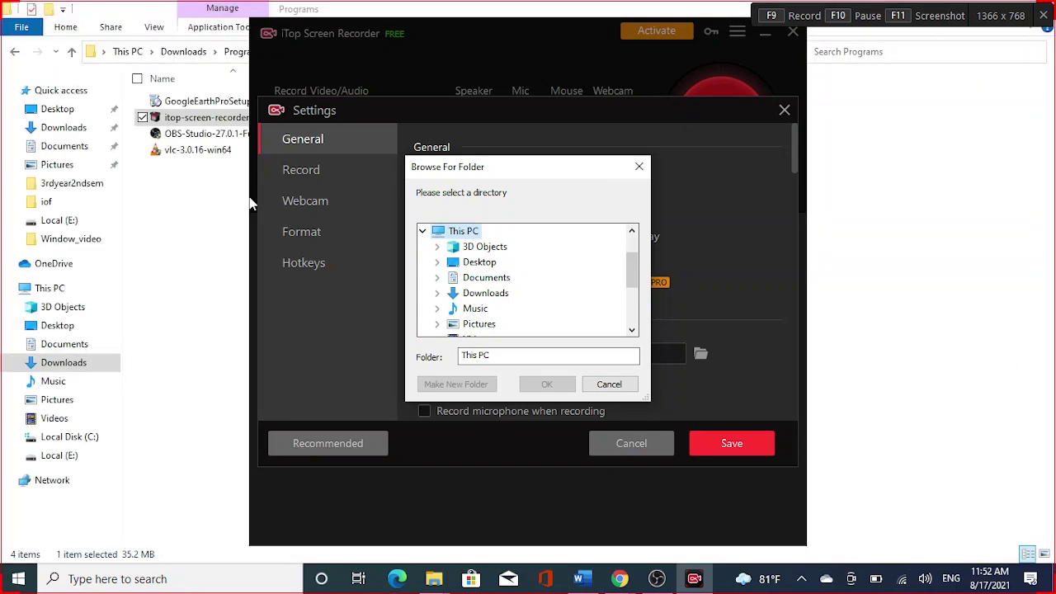
scroll(498, 304, "down", 3)
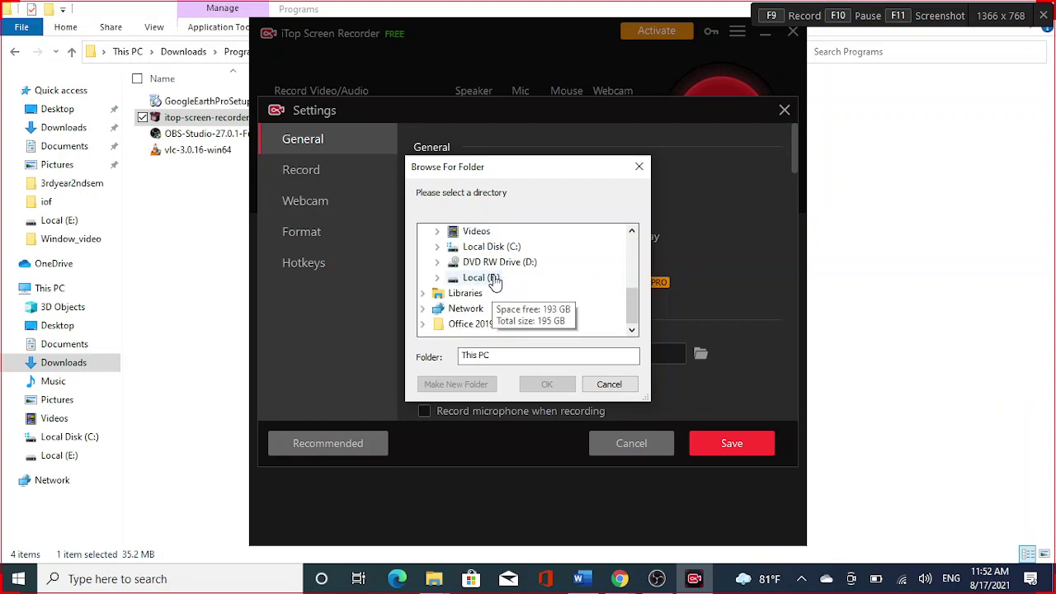
left_click(493, 278)
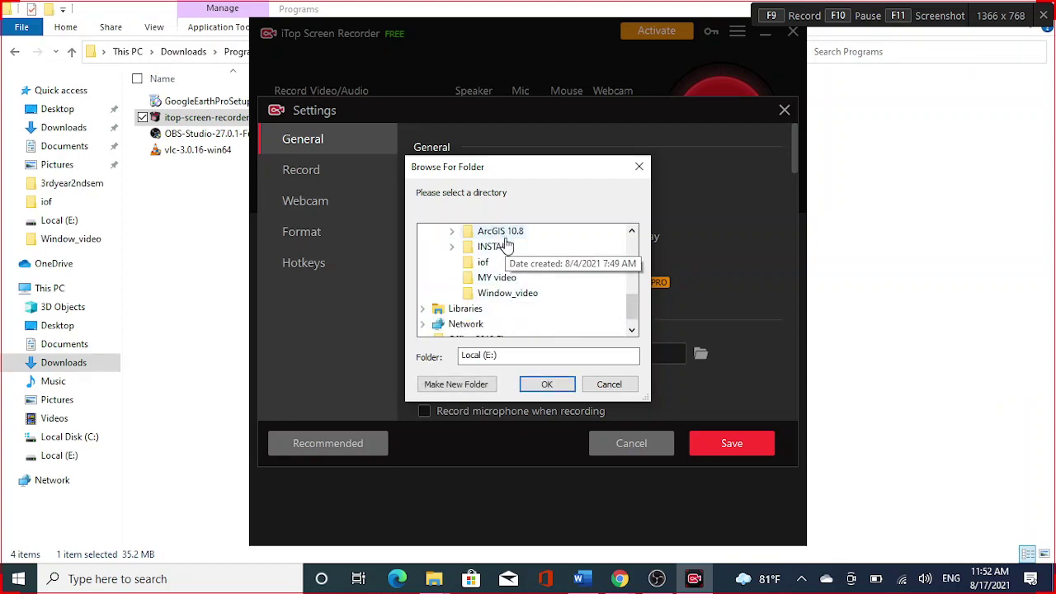
left_click(503, 278)
left_click(545, 383)
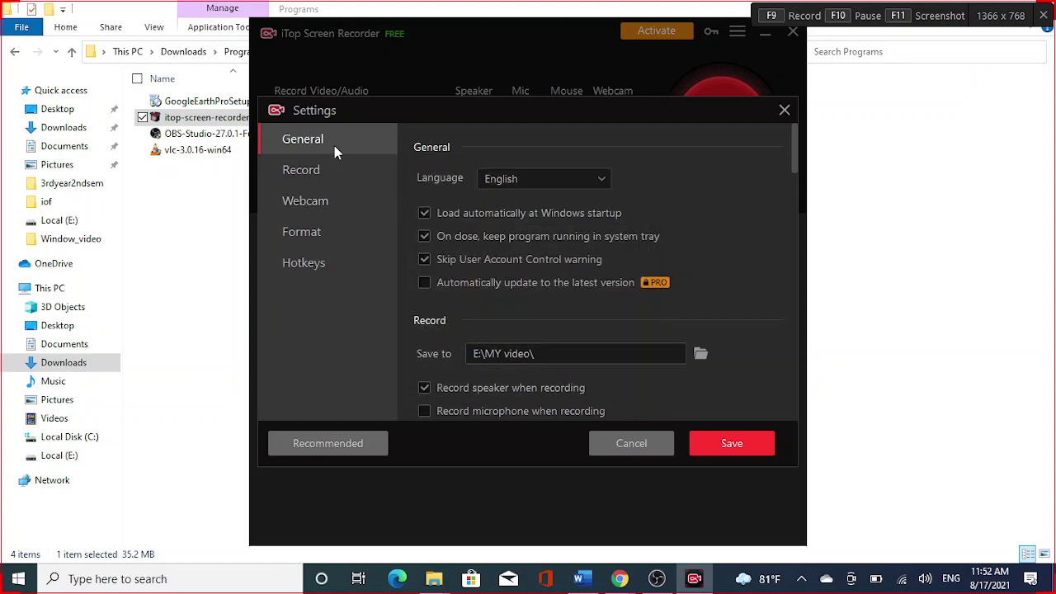
Step: Enable microphone recording and turn off the floating toolbar in the Record settings
left_click(302, 172)
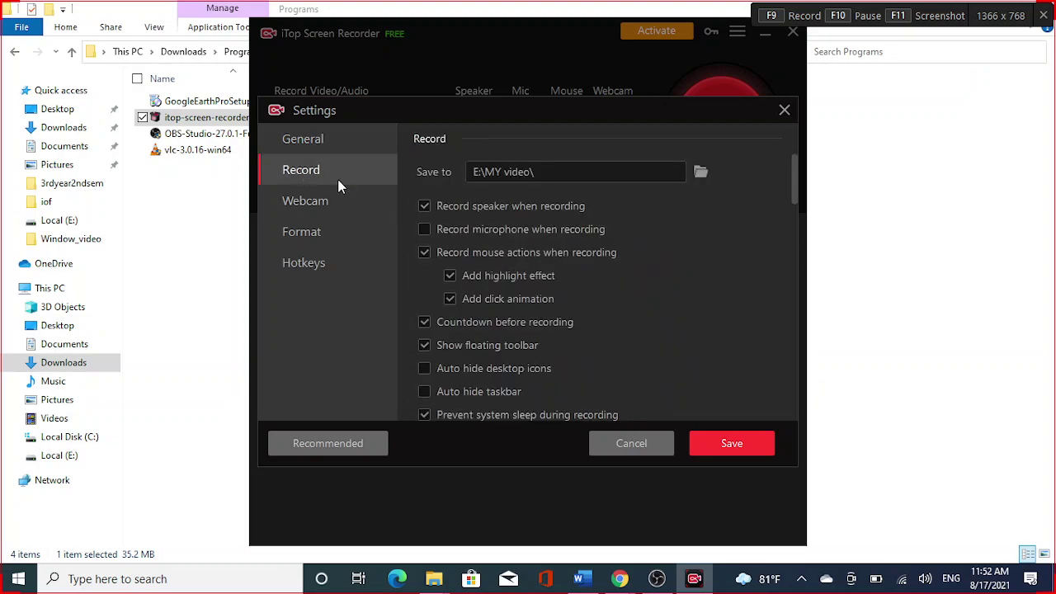
left_click(424, 231)
scroll(495, 371, "down", 2)
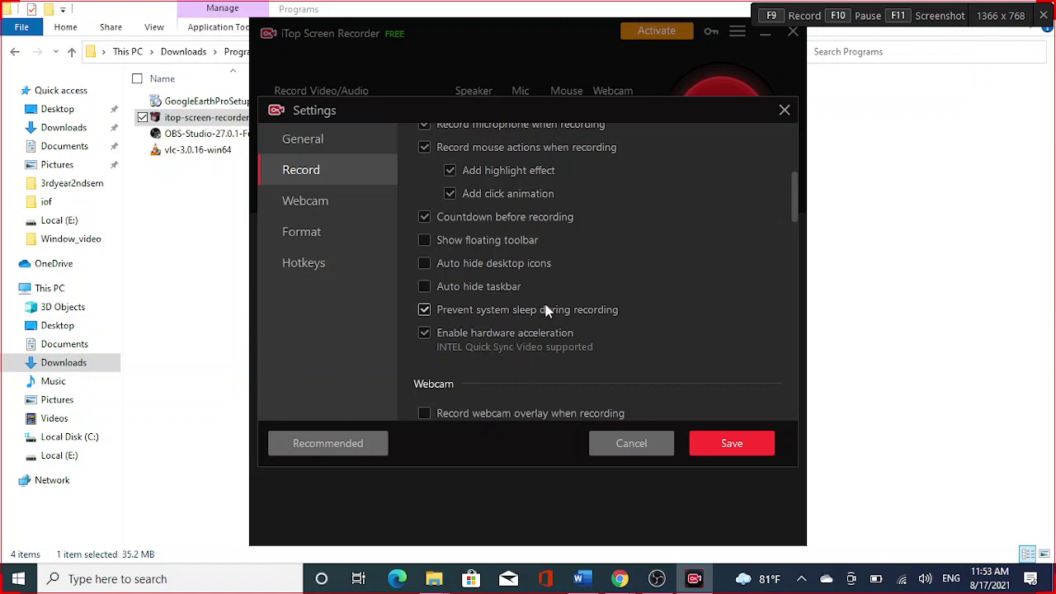
Step: Review the webcam overlay and video format settings, and return to the General settings
scroll(462, 375, "down", 2)
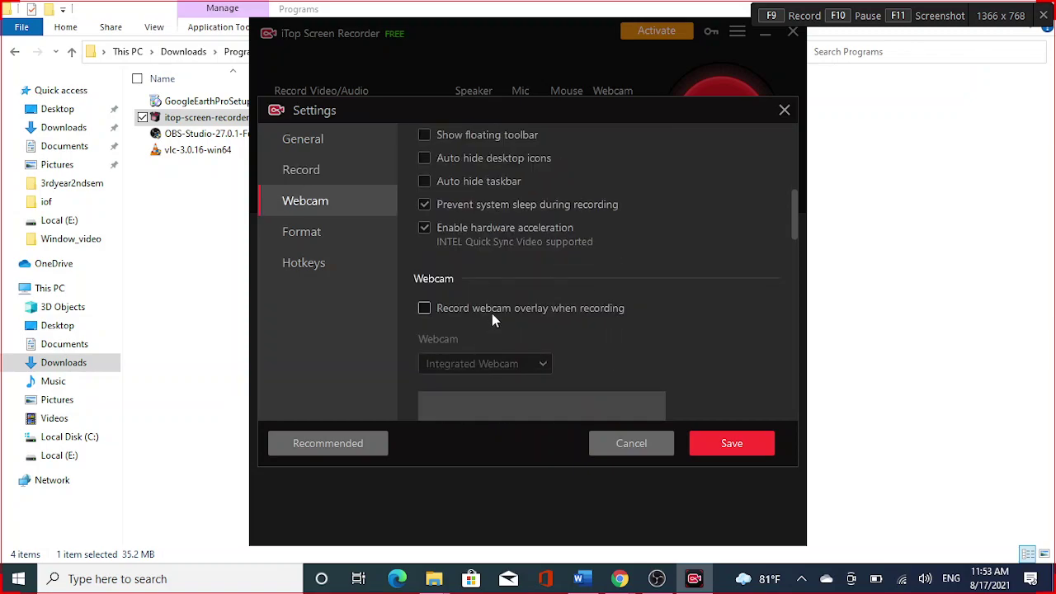
left_click(319, 232)
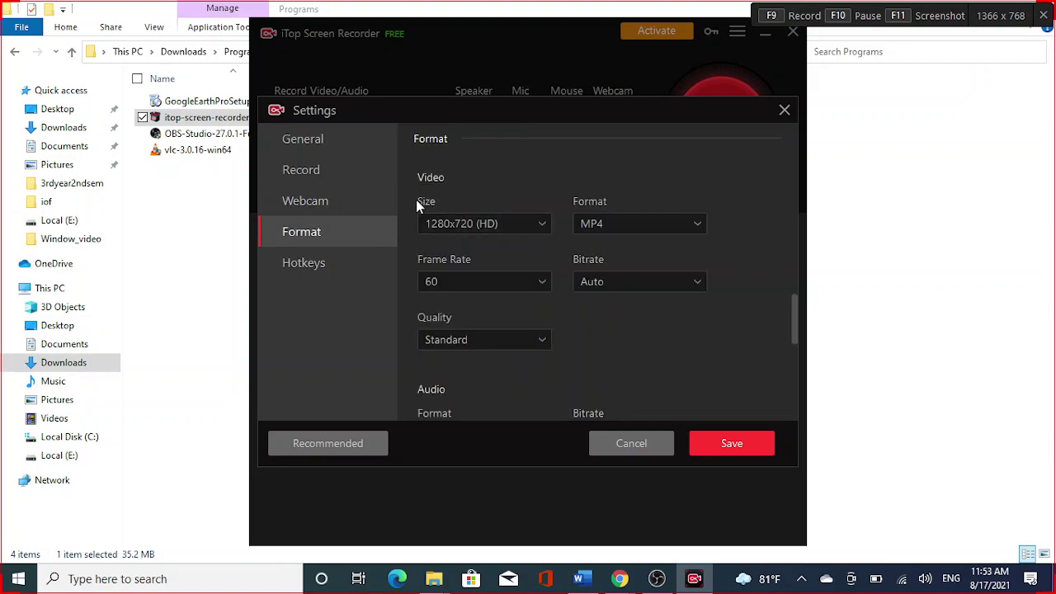
scroll(515, 216, "up", 6)
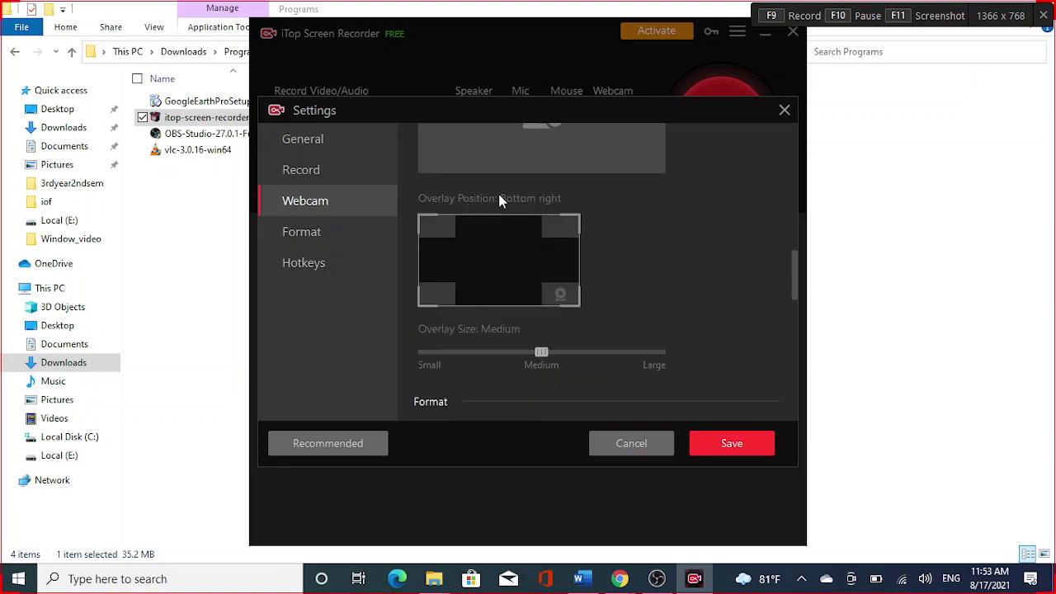
scroll(505, 211, "up", 8)
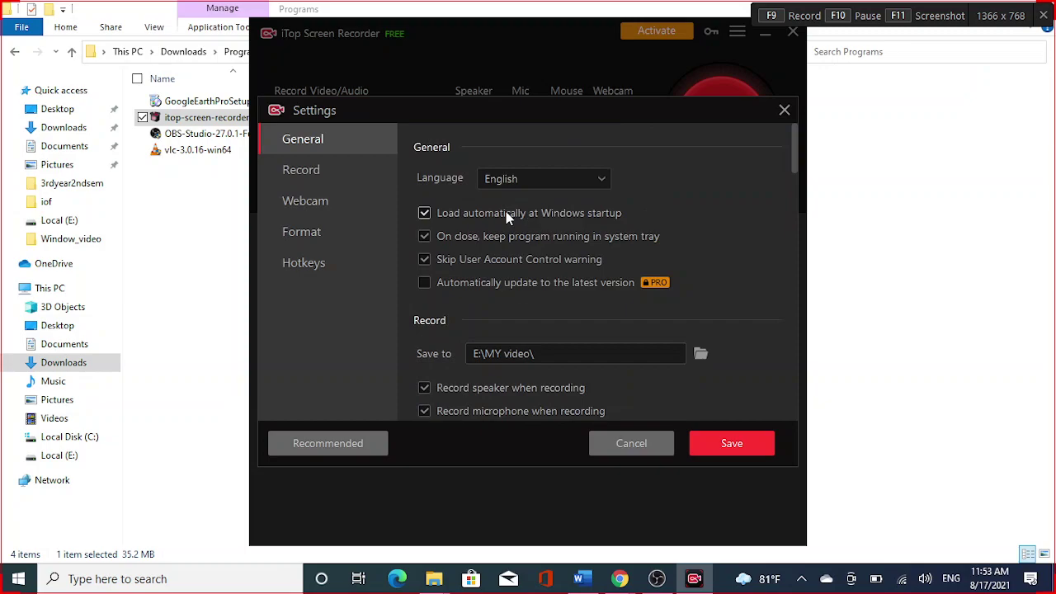
Step: In the Format settings, choose MP4 as the video format, 1280x720 (HD) as the size and Standard as the quality
left_click(312, 233)
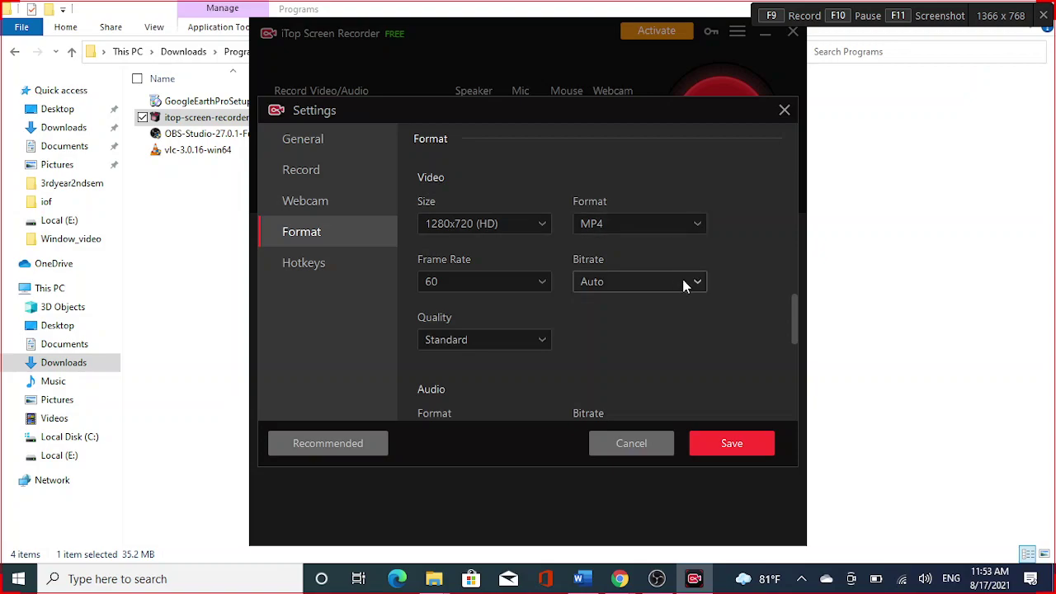
left_click(636, 222)
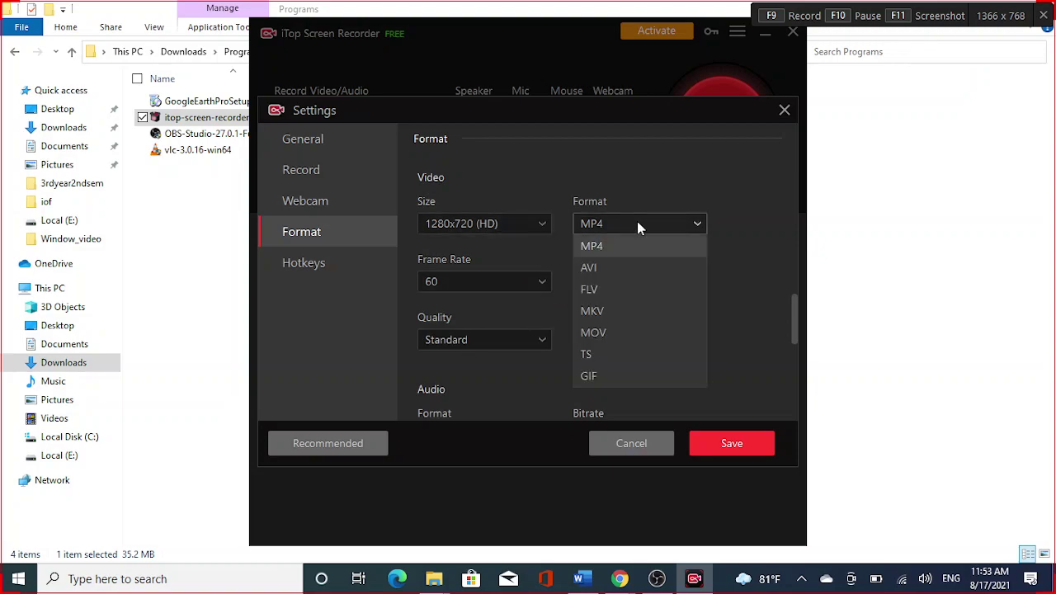
left_click(619, 241)
left_click(540, 225)
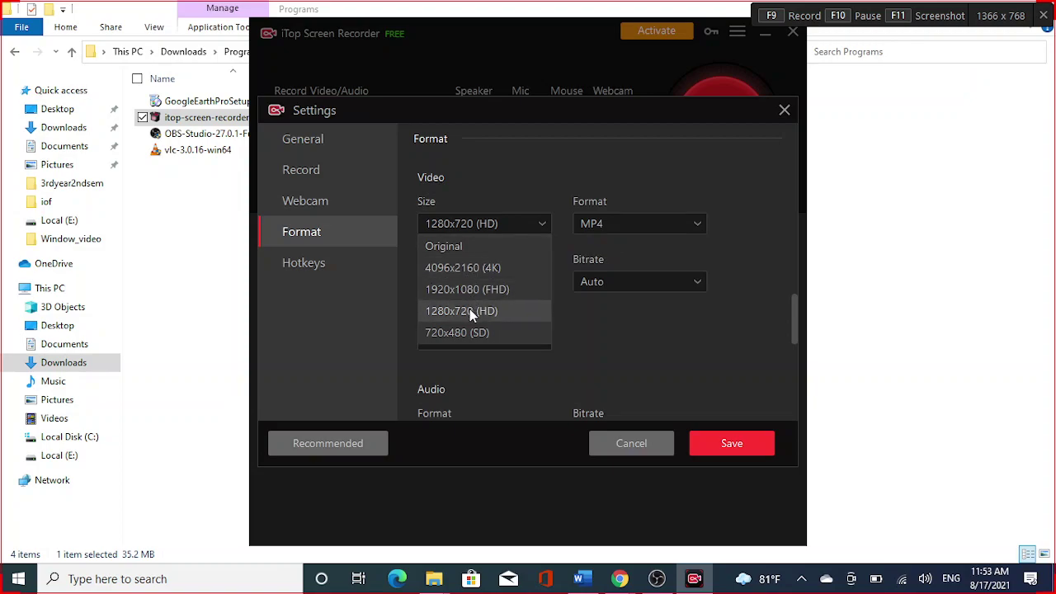
left_click(470, 310)
left_click(530, 345)
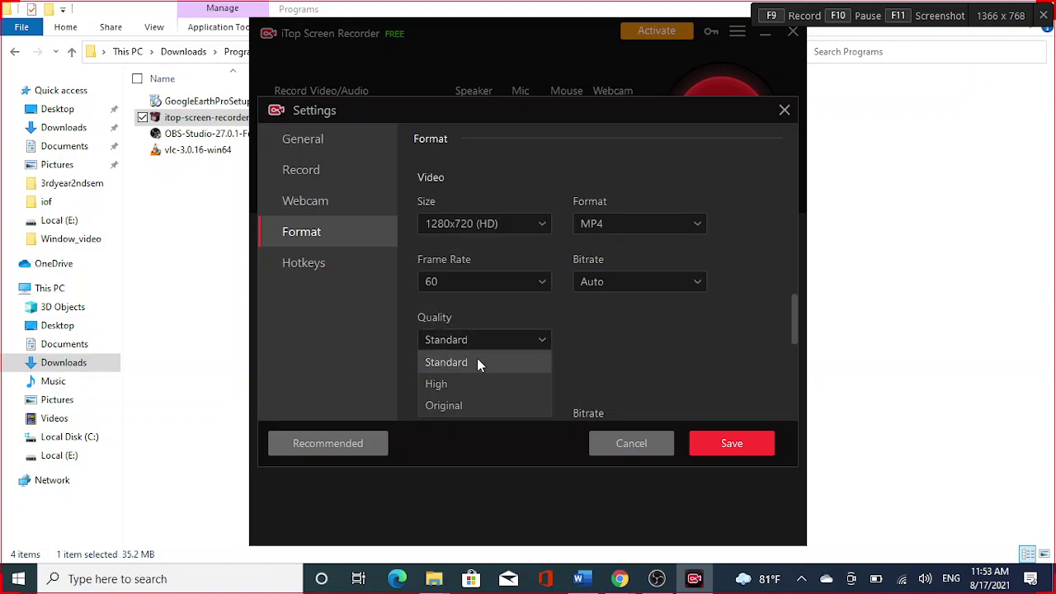
left_click(460, 365)
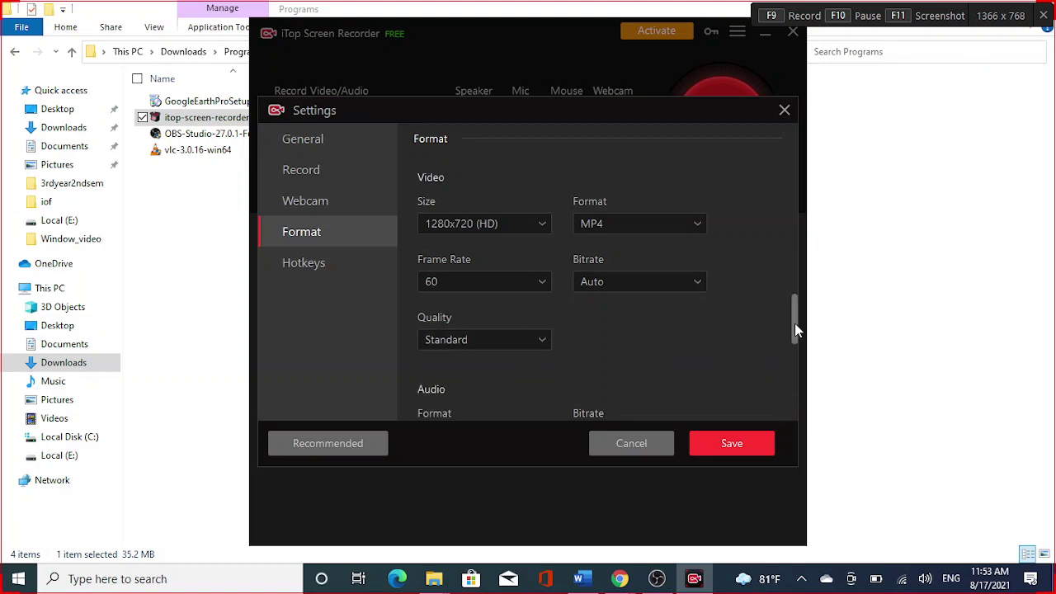
Step: Set the audio bitrate to 192 Kbps and choose Stereo for the audio channels
scroll(794, 323, "down", 2)
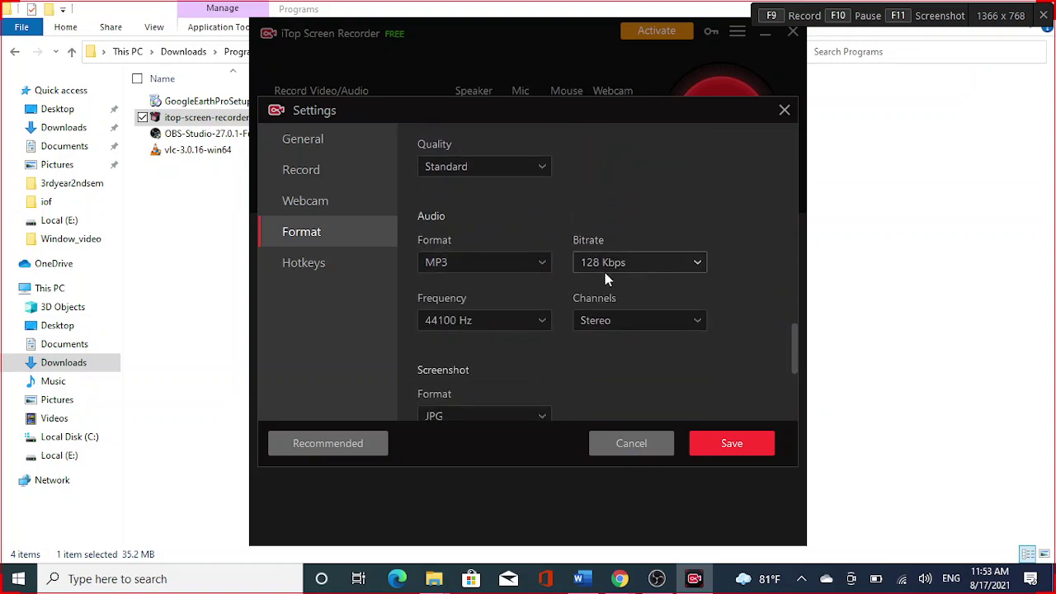
left_click(677, 262)
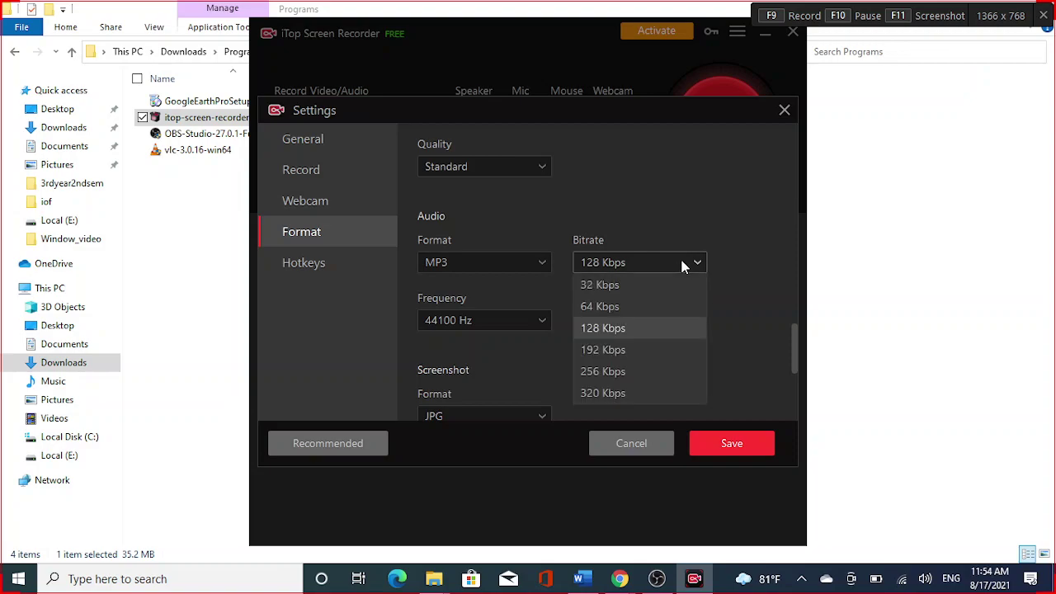
left_click(609, 350)
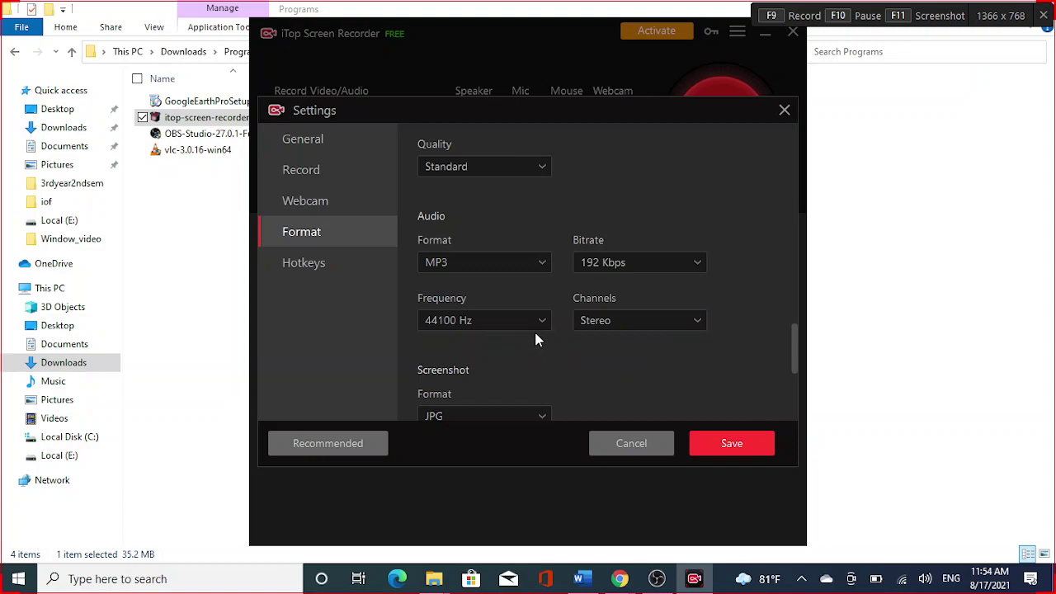
left_click(667, 325)
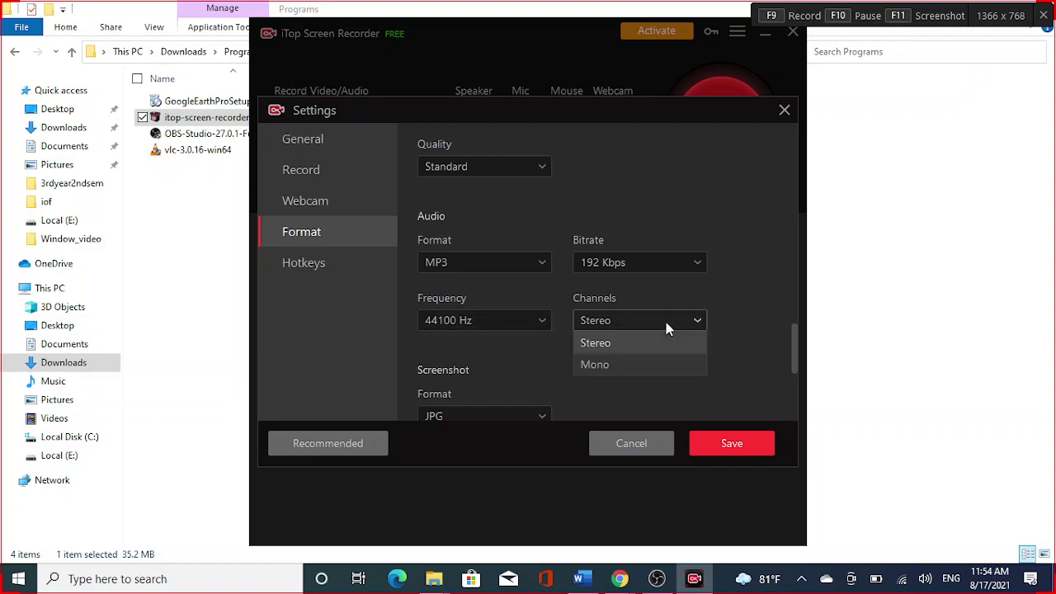
left_click(635, 341)
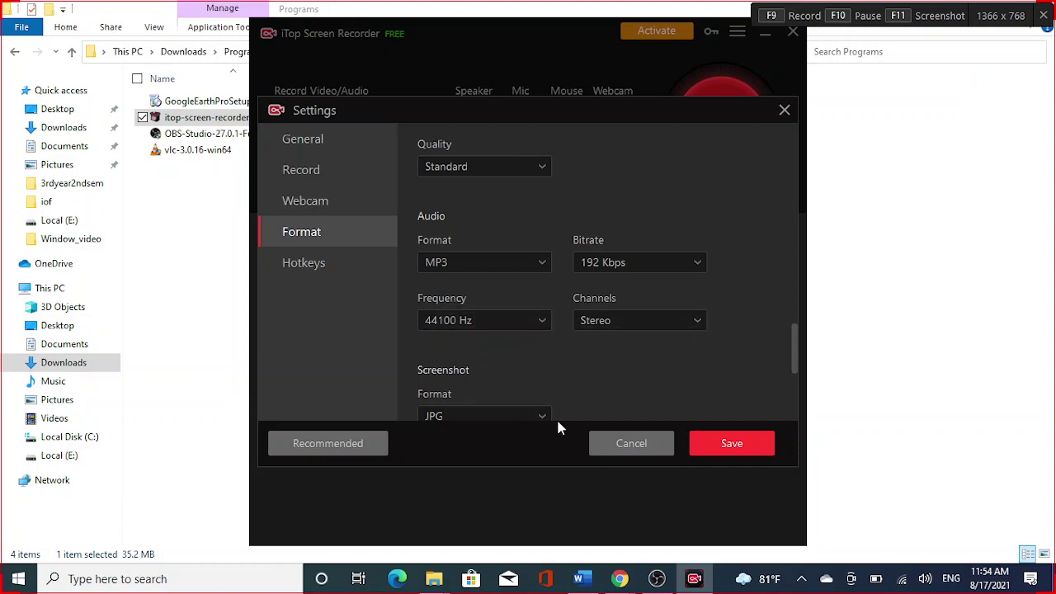
Step: Choose JPG as the screenshot format and save the recorder's settings
scroll(791, 405, "down", 5)
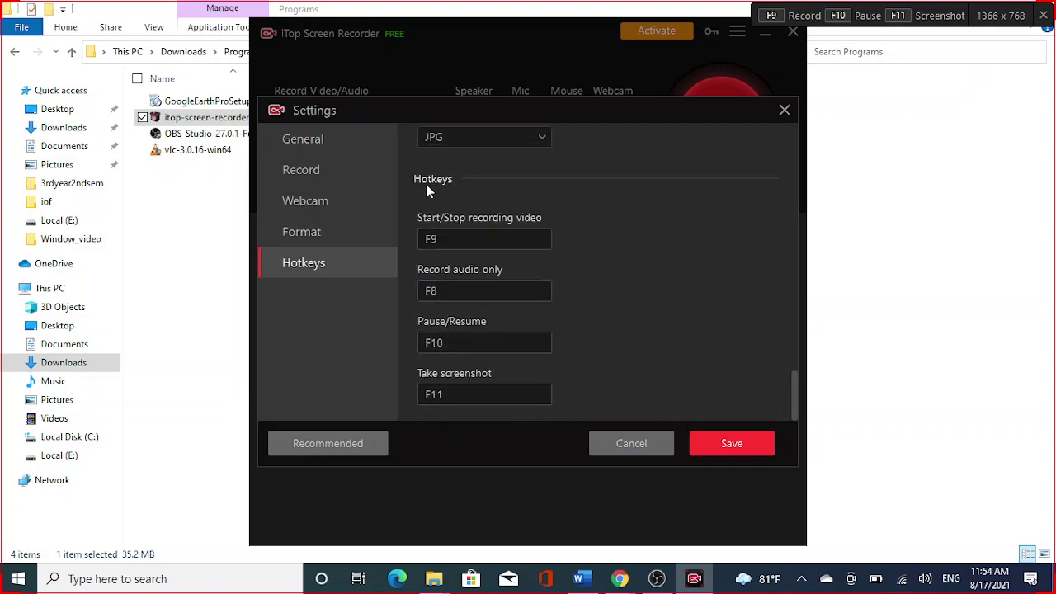
scroll(428, 185, "up", 1)
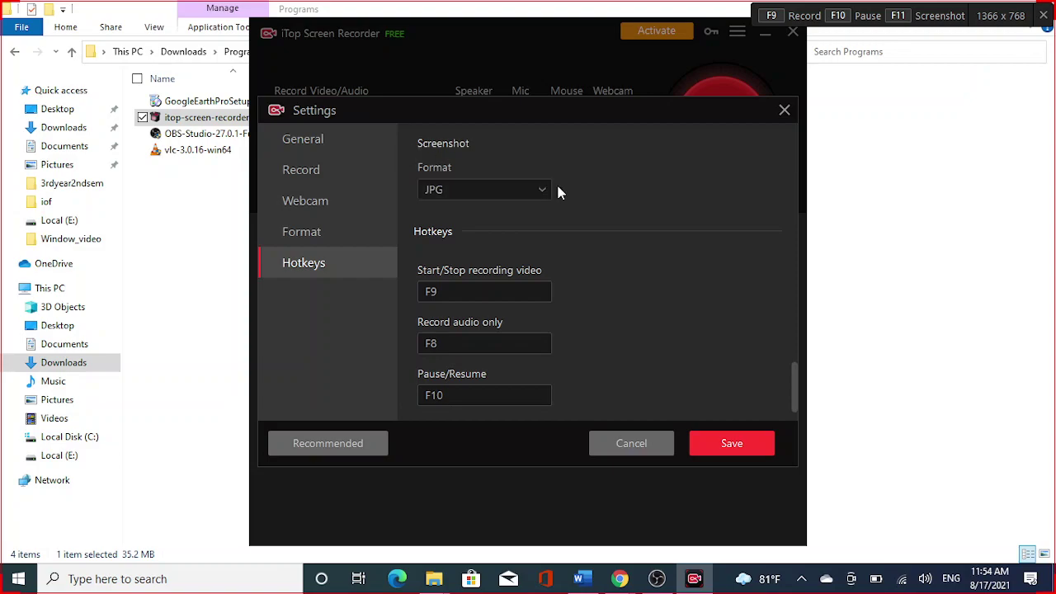
left_click(529, 192)
left_click(449, 212)
left_click(732, 445)
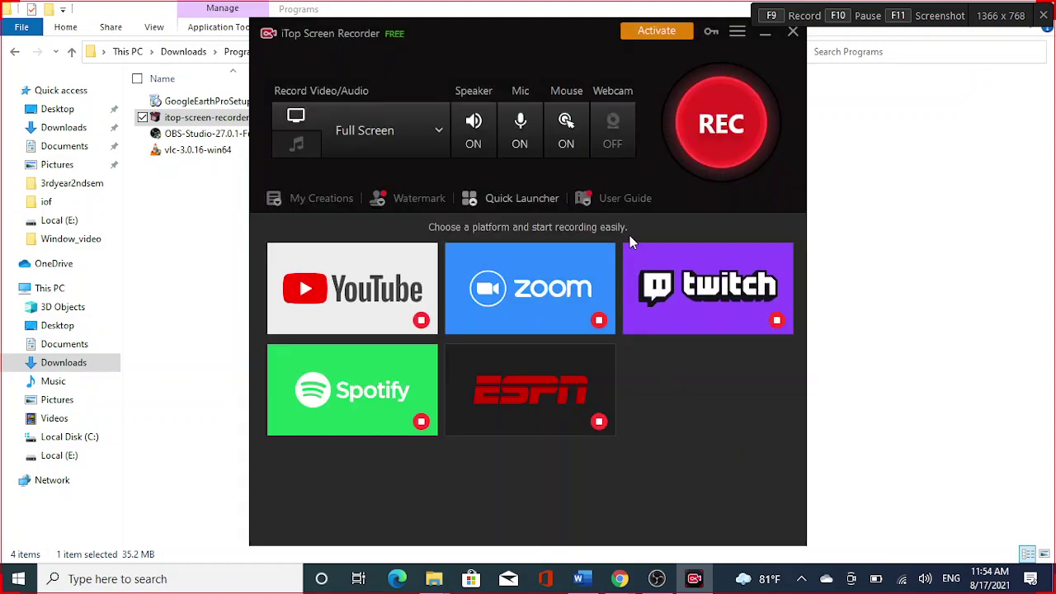
Step: Close the iTop Screen Recorder window and switch to OBS Studio
left_click(793, 34)
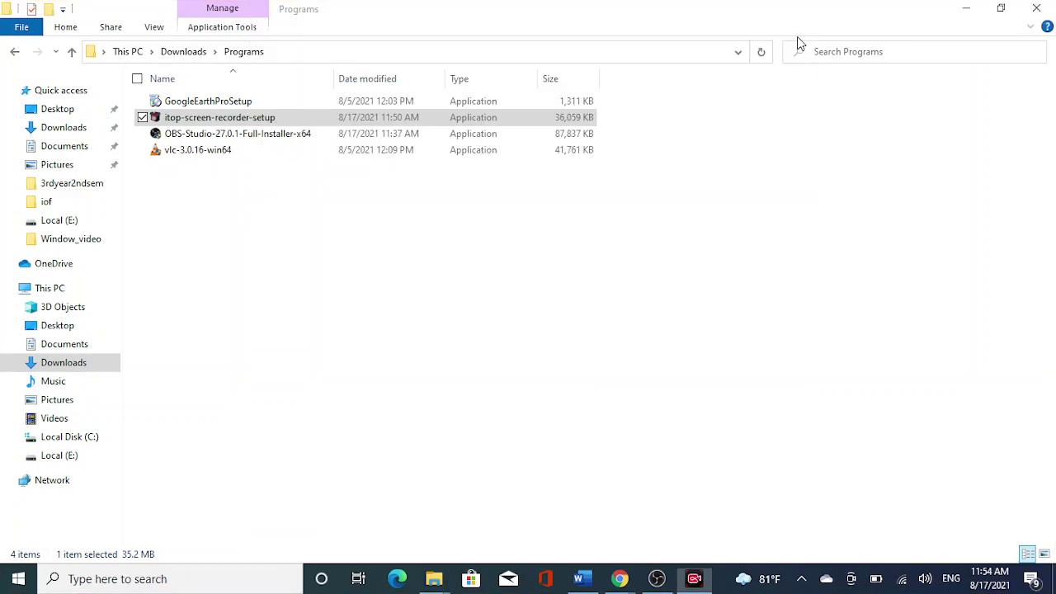
left_click(656, 578)
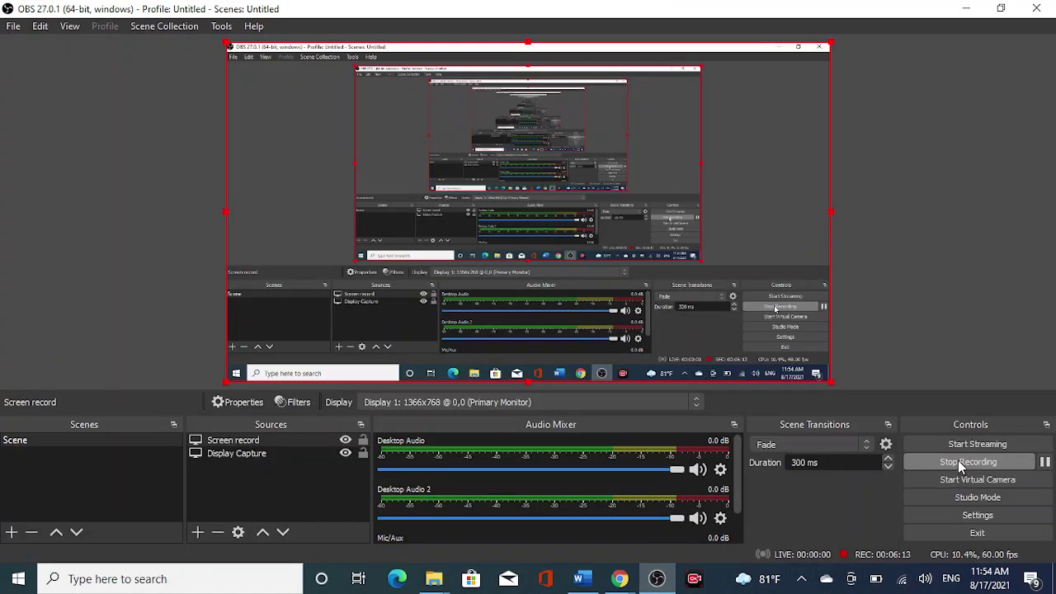